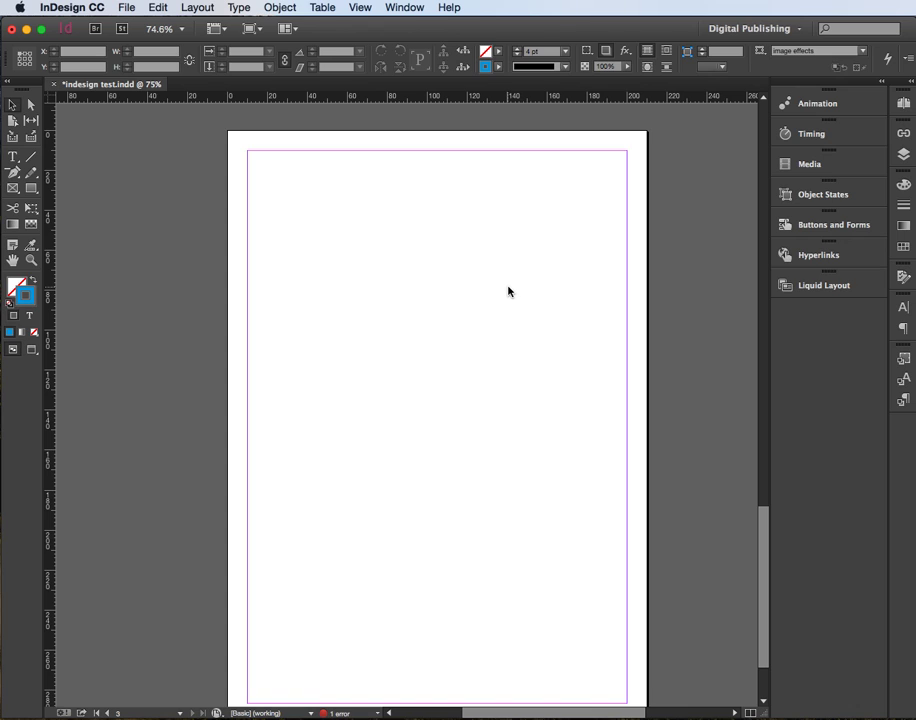
Step: Place the minions photo at the top of the blank page, spanning its full 210 mm width
left_click_drag(761, 90, 606, 105)
double_click(729, 210)
left_click_drag(285, 190, 647, 342)
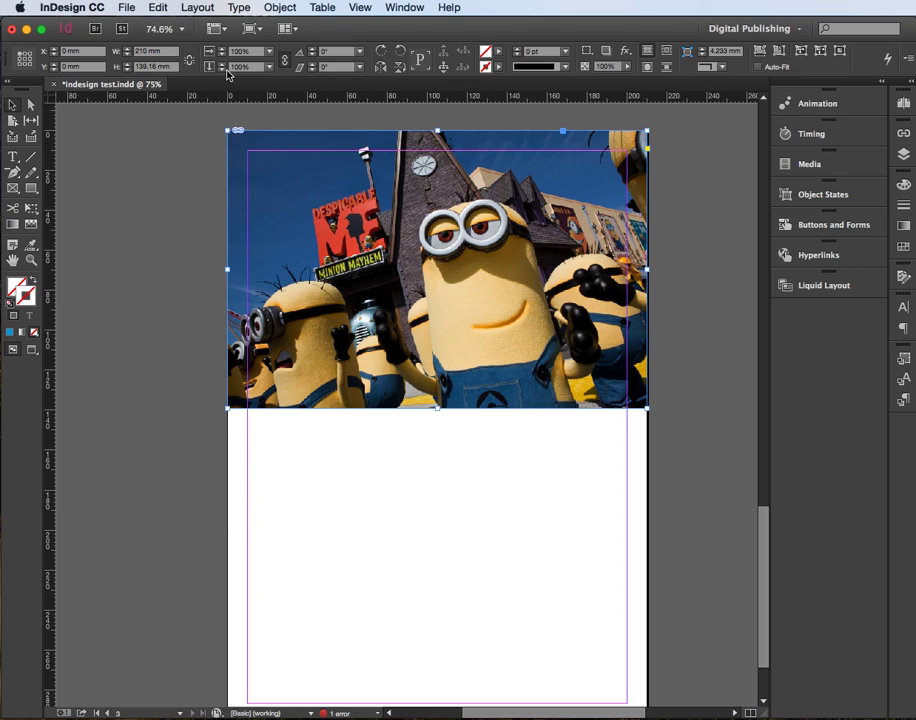
Step: Shorten the photo frame from its lower edge to about 111.5 mm high and fill the frame proportionally with the image
left_click_drag(438, 408, 436, 353)
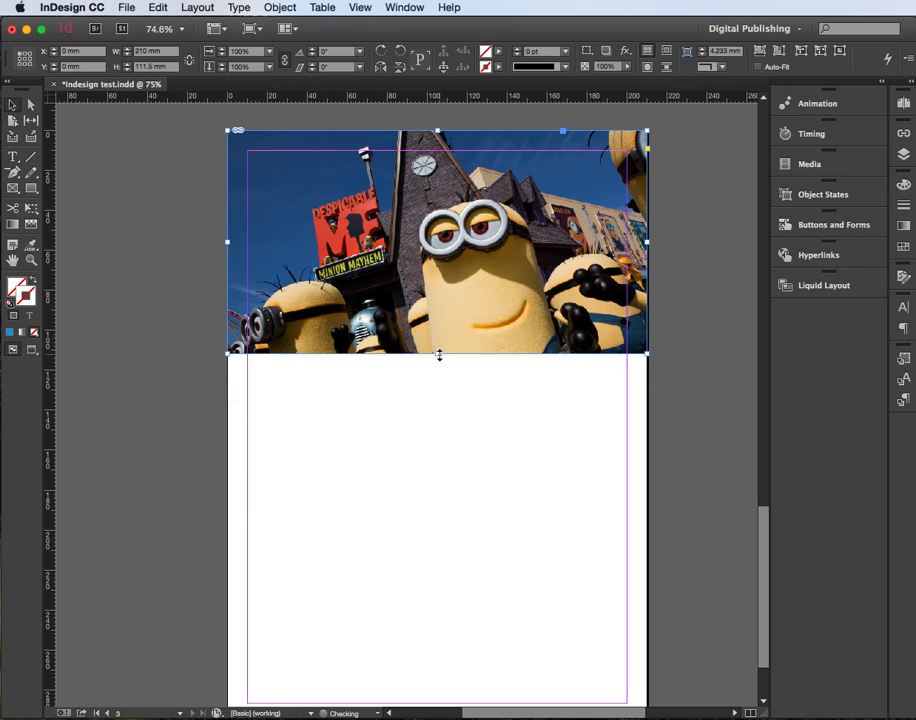
right_click(435, 235)
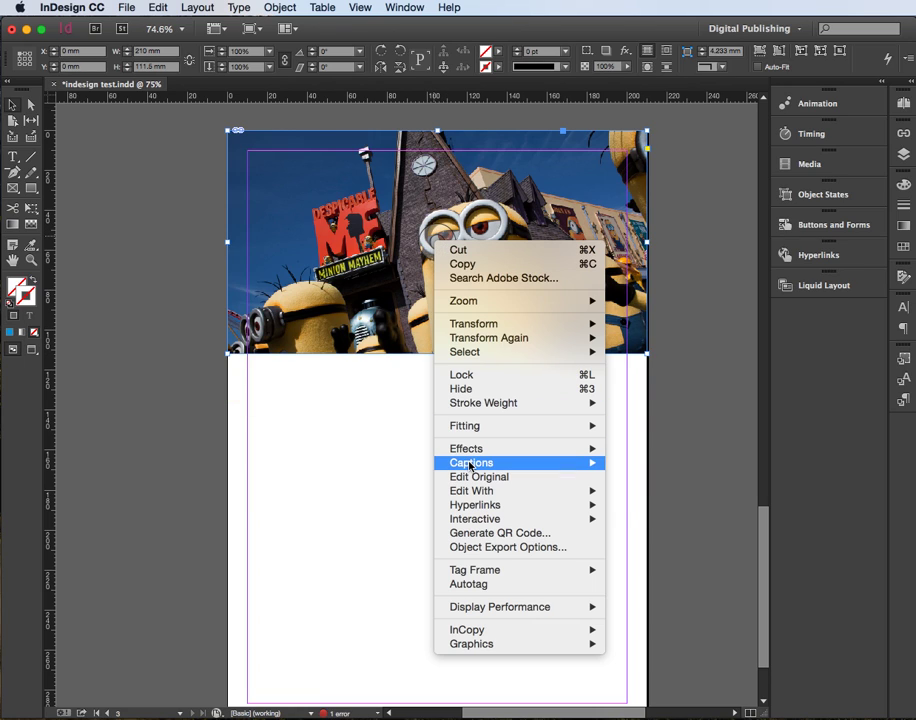
mouse_move(480, 427)
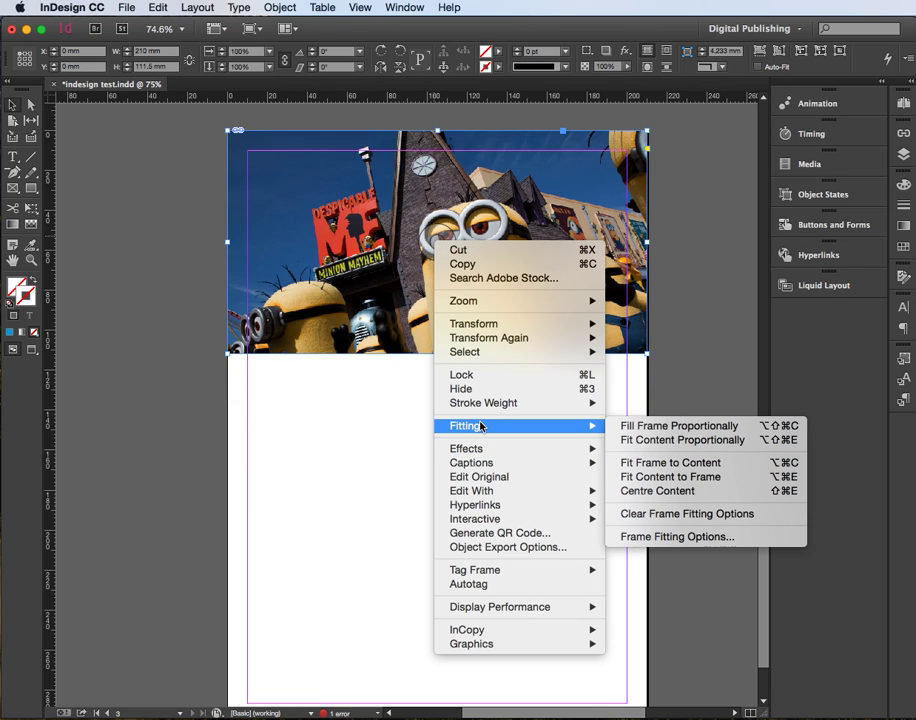
left_click(627, 428)
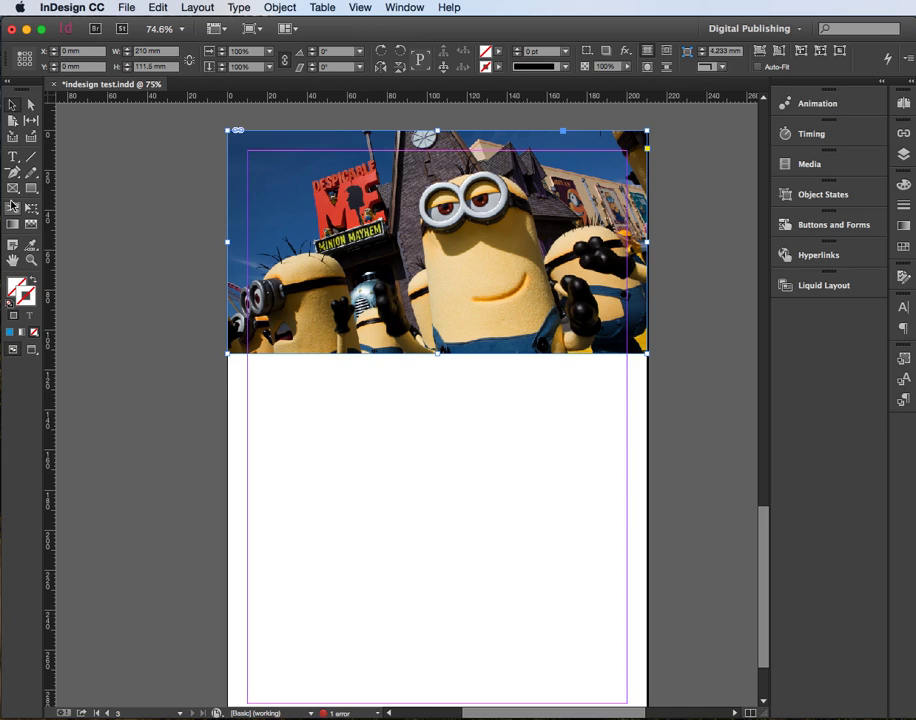
Step: Add a page-wide, three-column text frame about 83 mm high just below the photo, filled with placeholder text
left_click(13, 156)
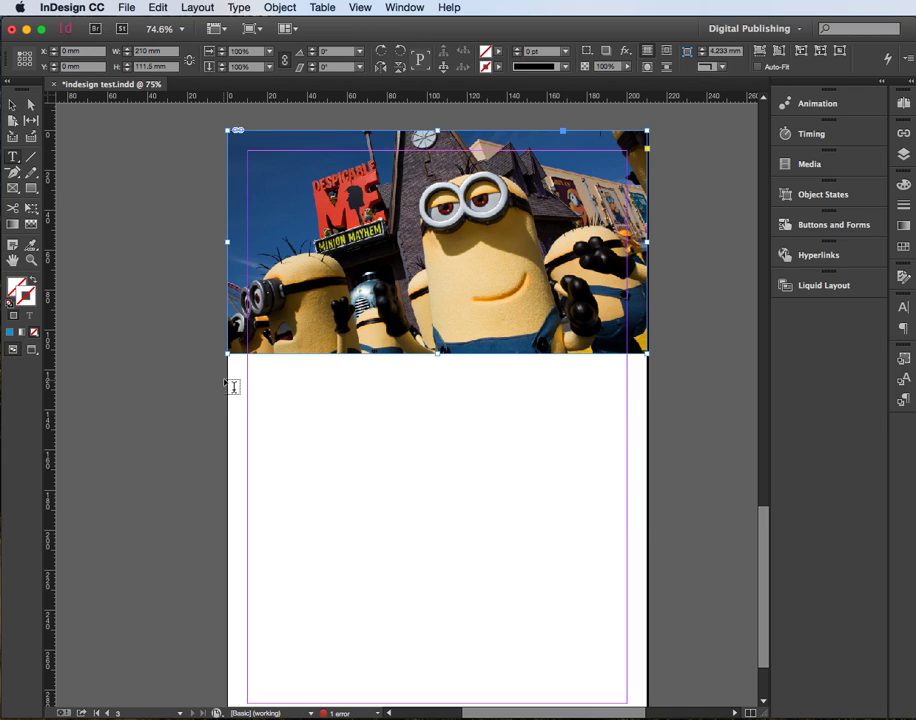
left_click_drag(230, 361, 646, 526)
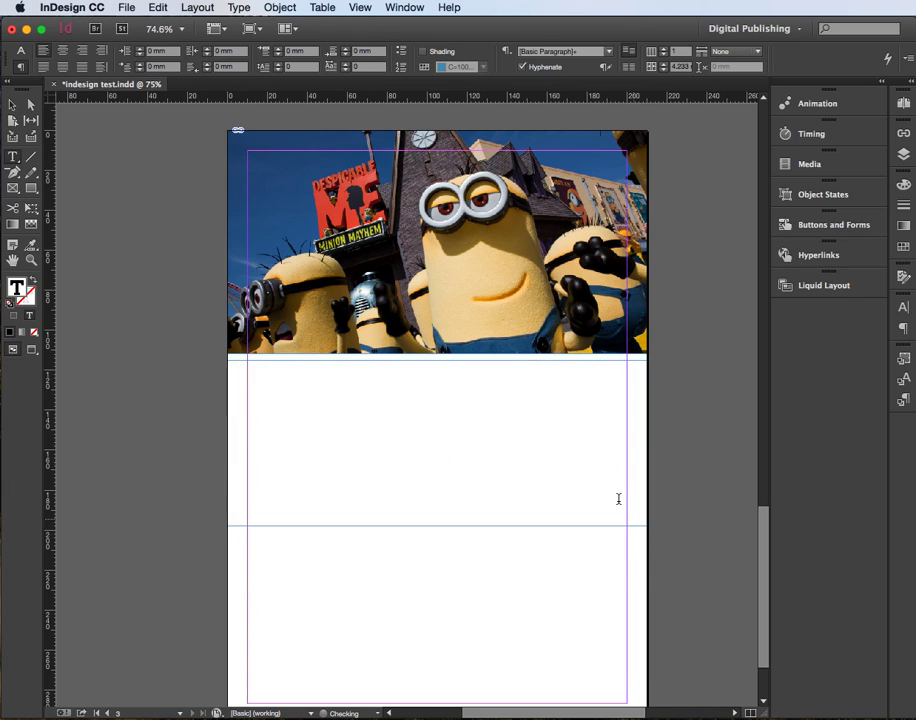
left_click(239, 8)
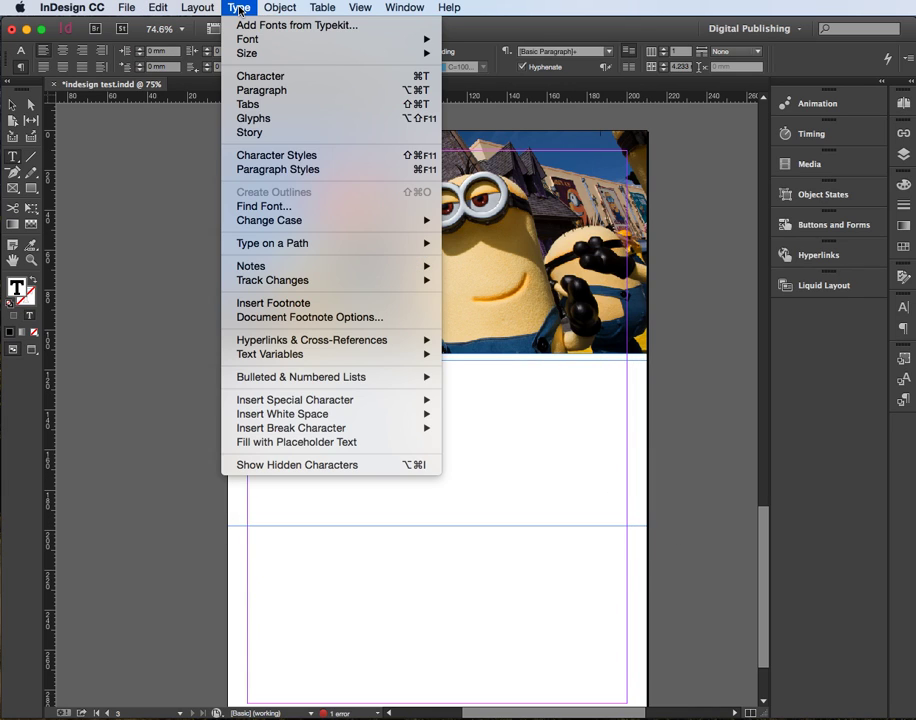
left_click(232, 443)
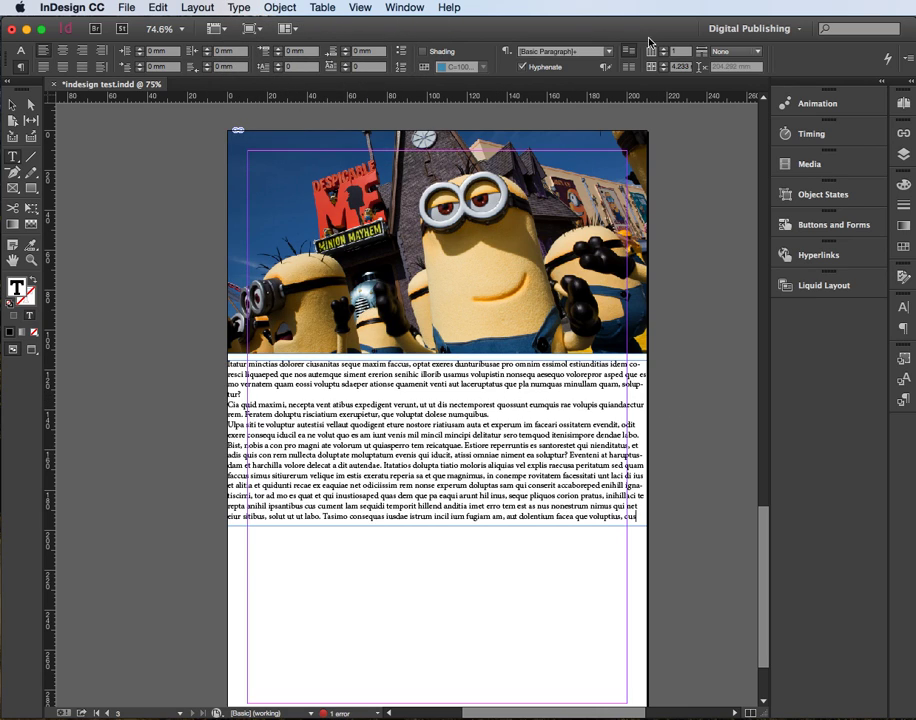
left_click(667, 49)
left_click(667, 49)
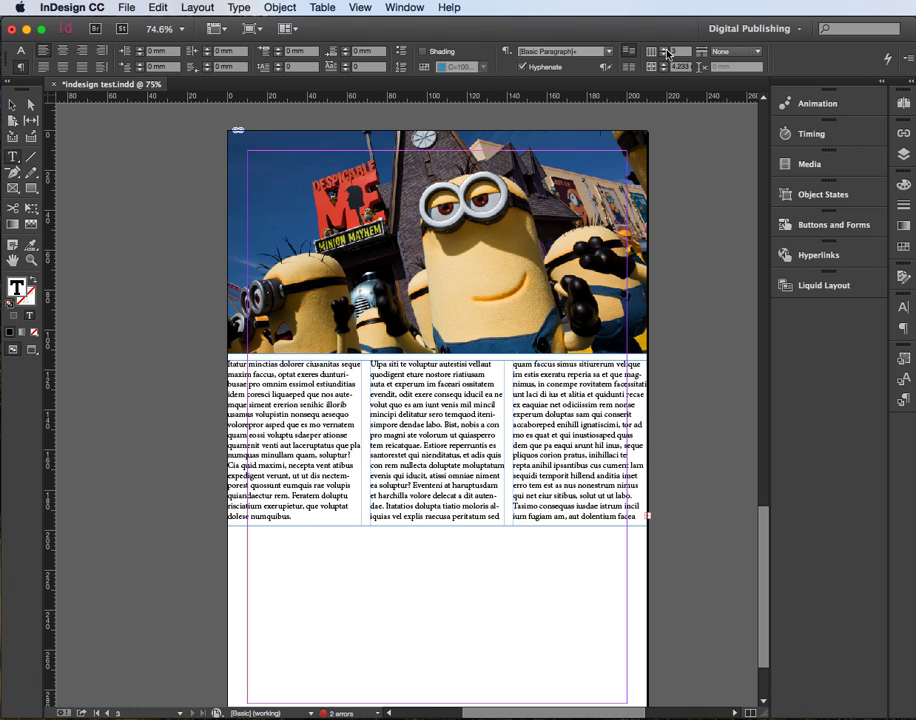
Step: Give the photo frame's two bottom corners a rounded shape in Corner Options
left_click(11, 104)
left_click(328, 188)
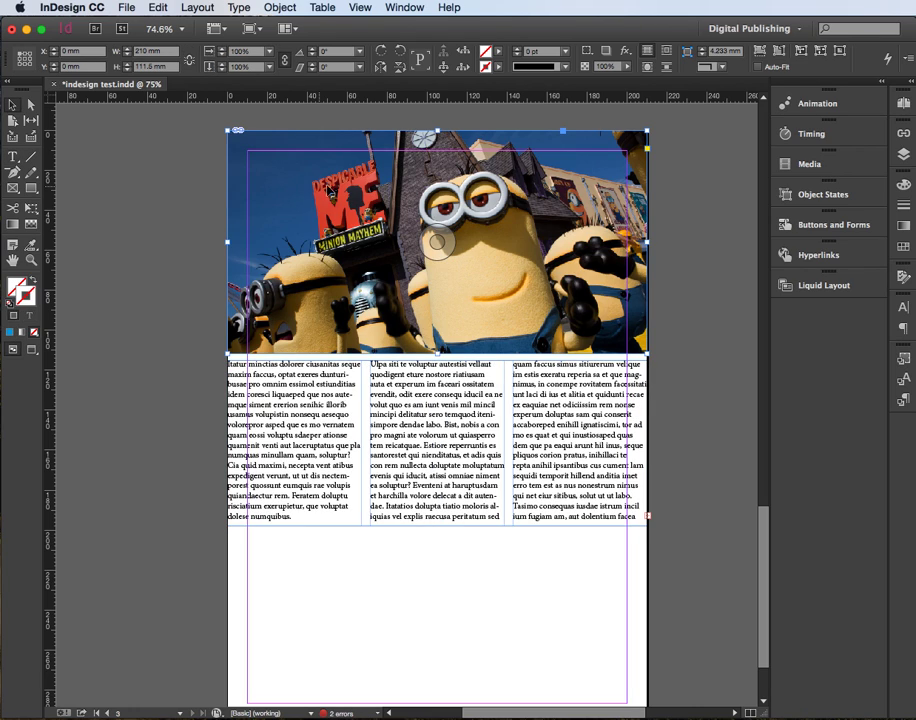
left_click(687, 58, "alt")
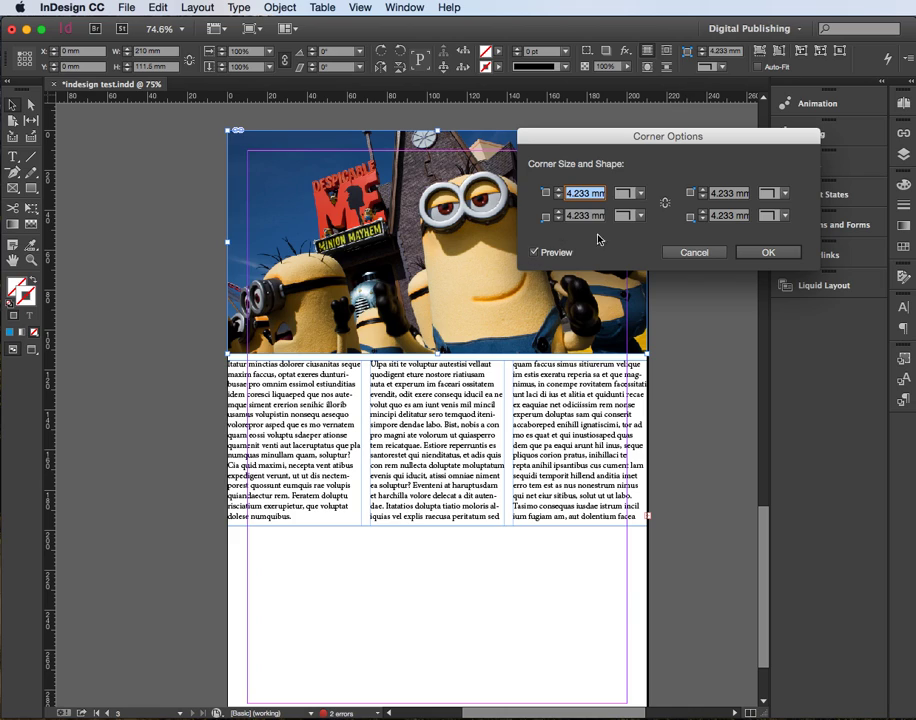
left_click(630, 215)
left_click(645, 298)
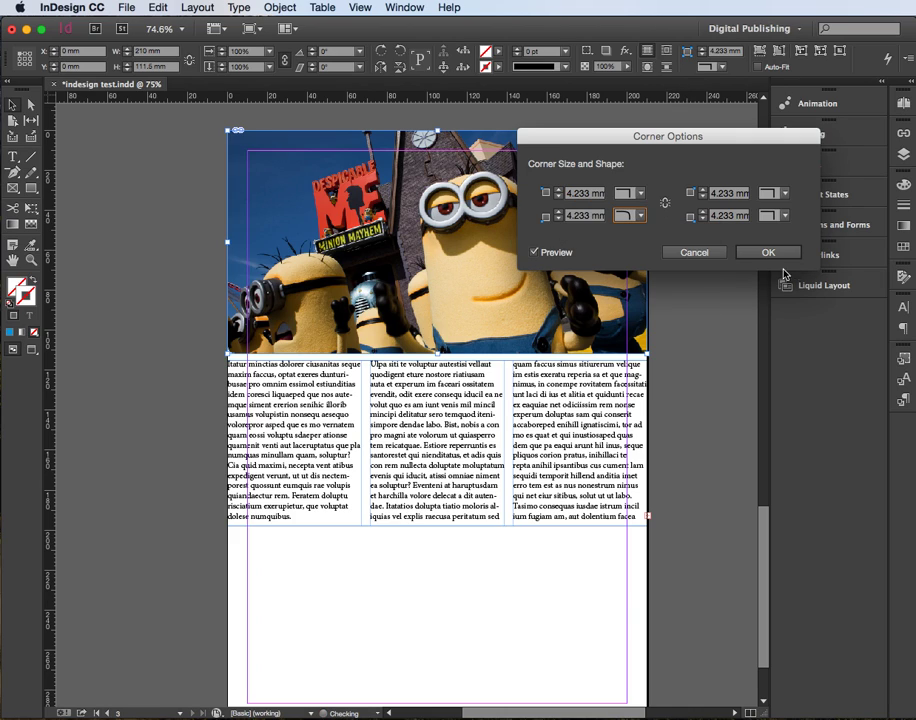
left_click(784, 215)
left_click(768, 298)
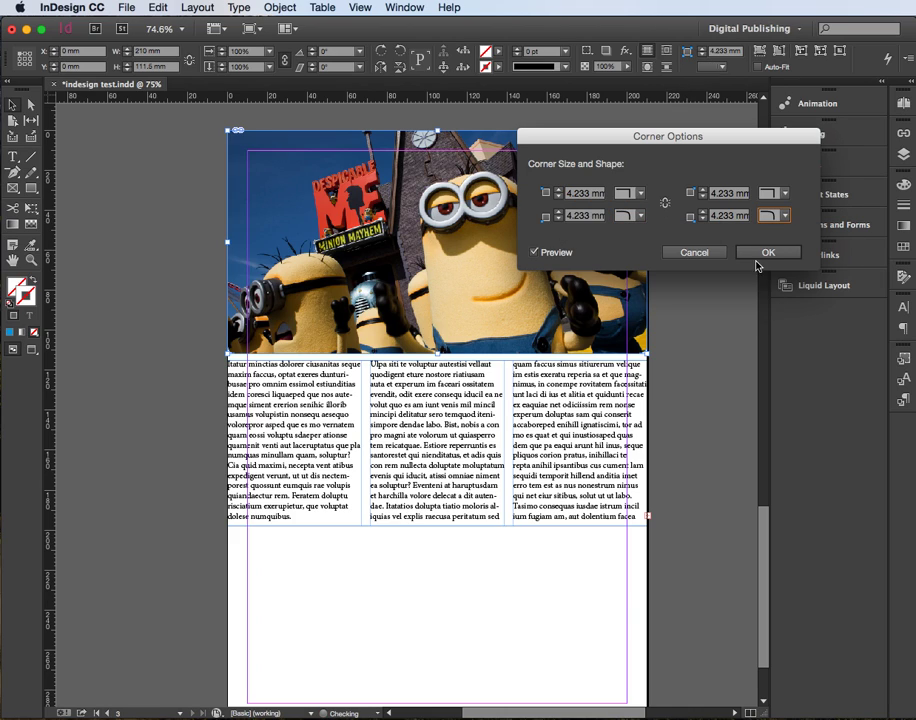
Step: Set the size of both rounded bottom corners to 15 mm and apply the corner options
double_click(718, 215)
type("7")
left_click(703, 212)
left_click(703, 212)
left_click(703, 212)
left_click(703, 212)
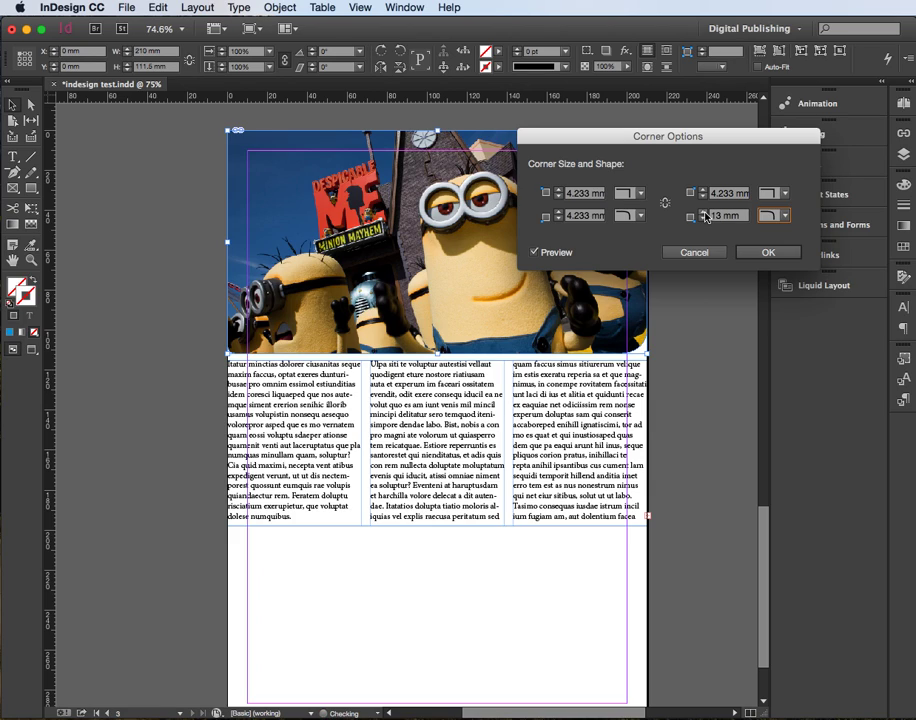
left_click(703, 212)
type("1")
type("2")
left_click(562, 212)
left_click(562, 212)
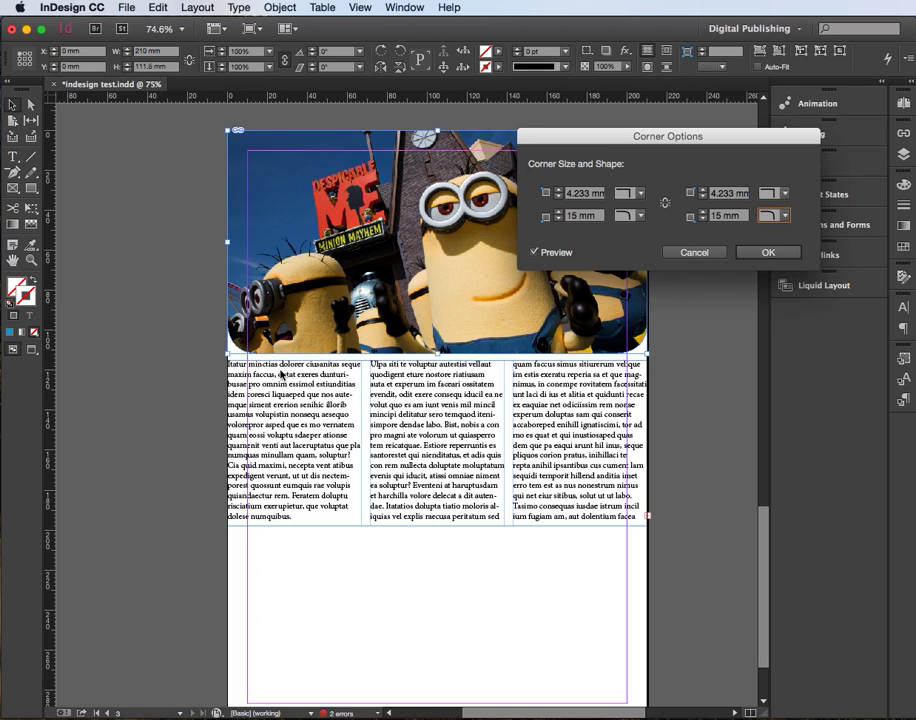
left_click(780, 254)
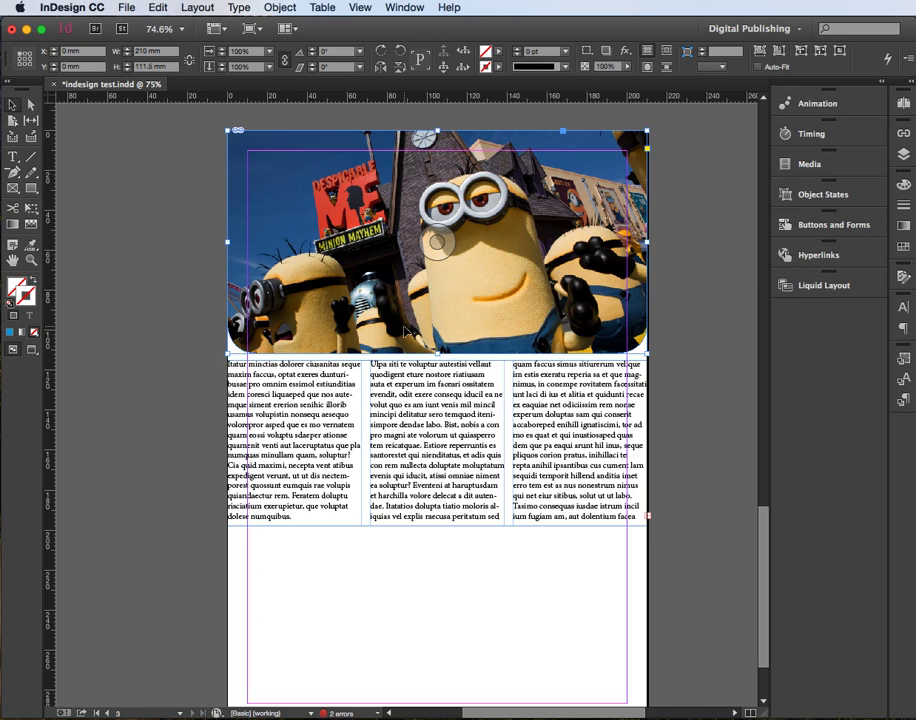
Step: Move the three-column text frame up to about Y 109 mm so it slightly overlaps the photo's lower edge
left_click(513, 560)
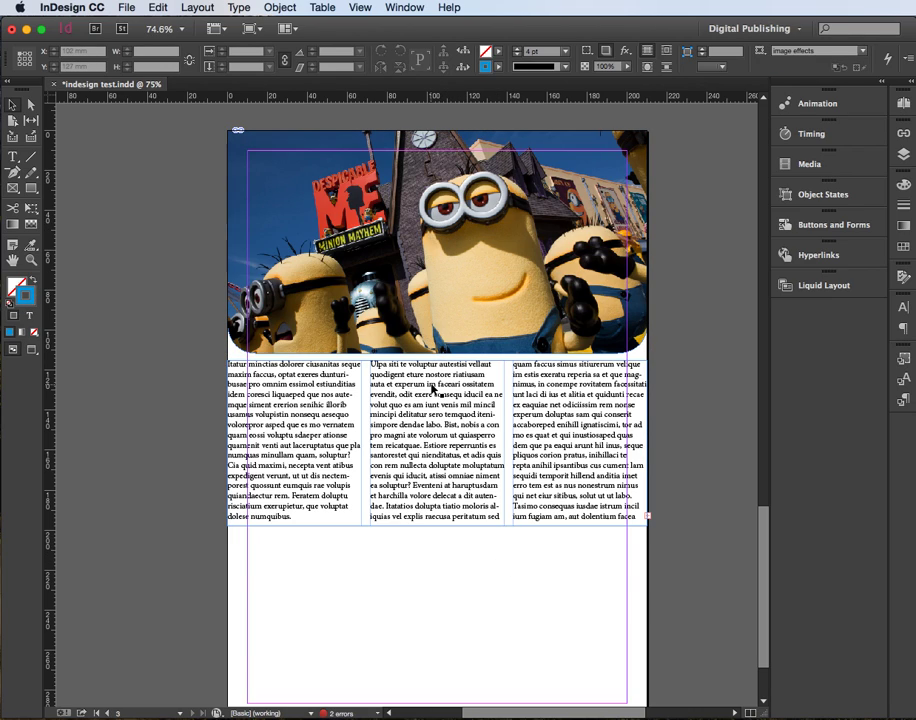
left_click_drag(432, 389, 433, 378)
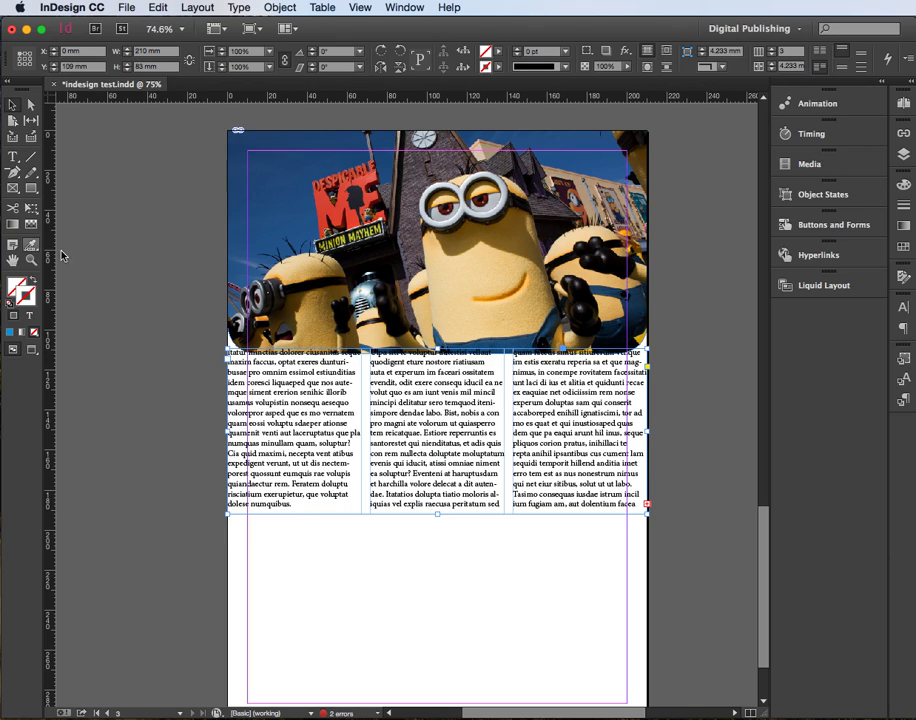
Step: Fade the lower part of the photo vertically to transparent with Gradient Feather, refining the fade to end near the frame's bottom edge
left_click(385, 259)
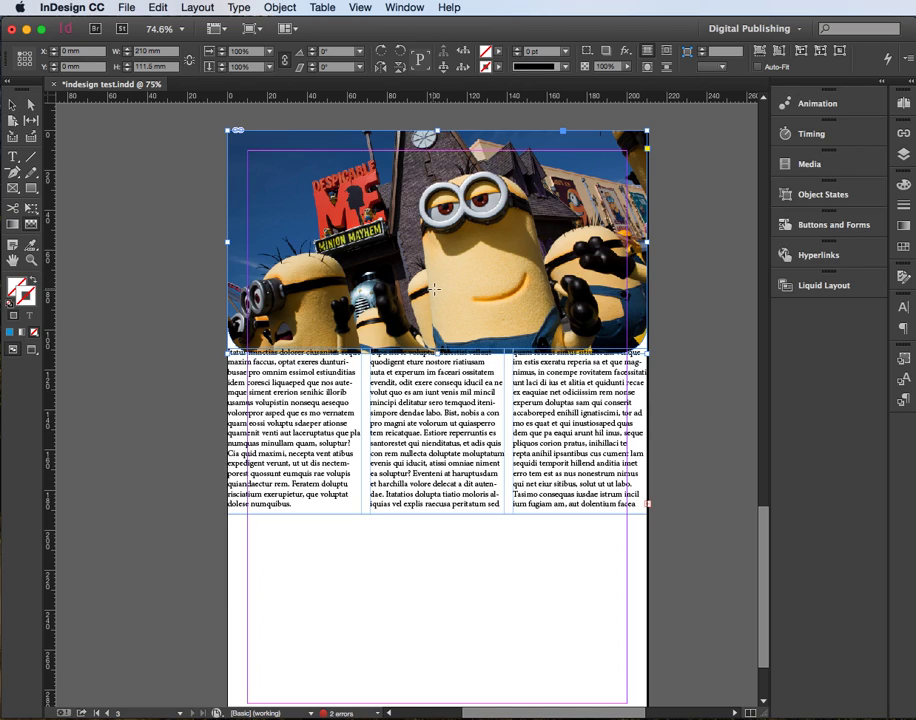
left_click_drag(439, 289, 440, 345)
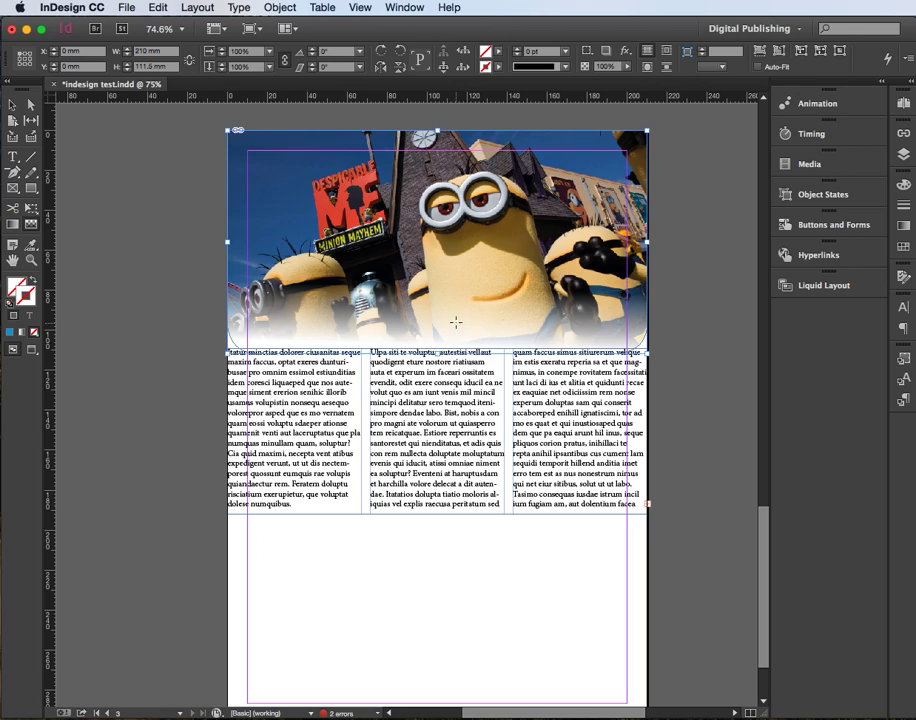
mouse_move(451, 304)
left_mouse_down()
mouse_move(451, 328)
mouse_move(450, 317)
left_mouse_up()
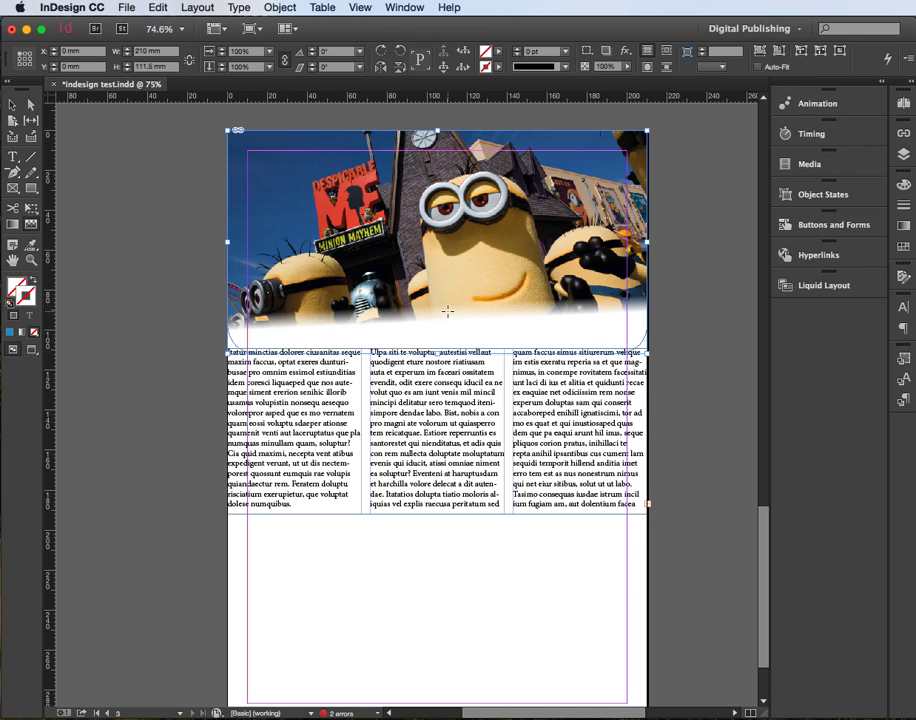
left_click_drag(443, 302, 443, 326)
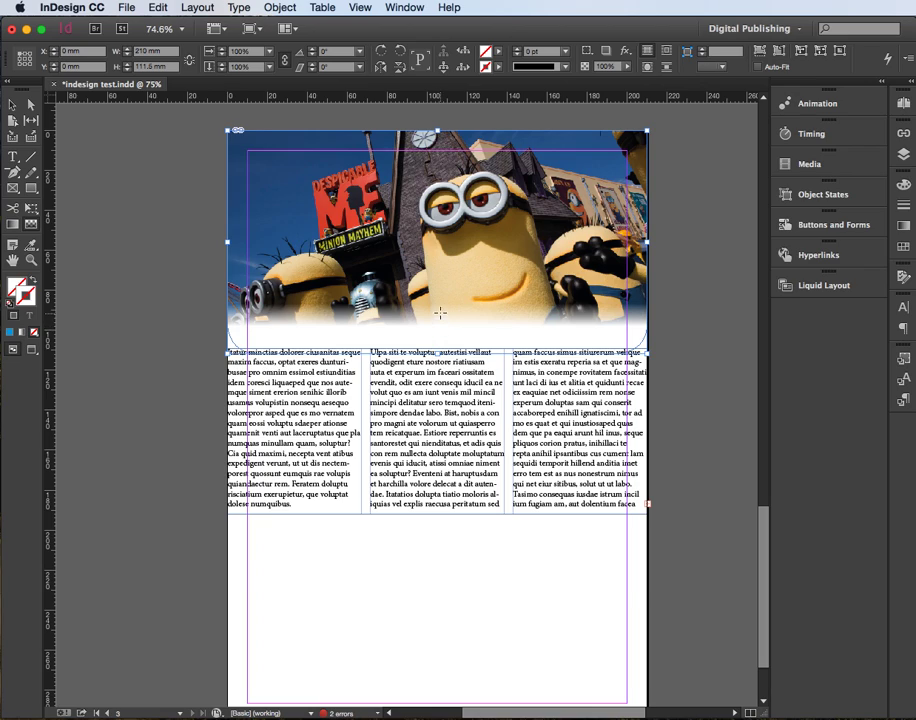
left_click_drag(441, 254, 440, 347)
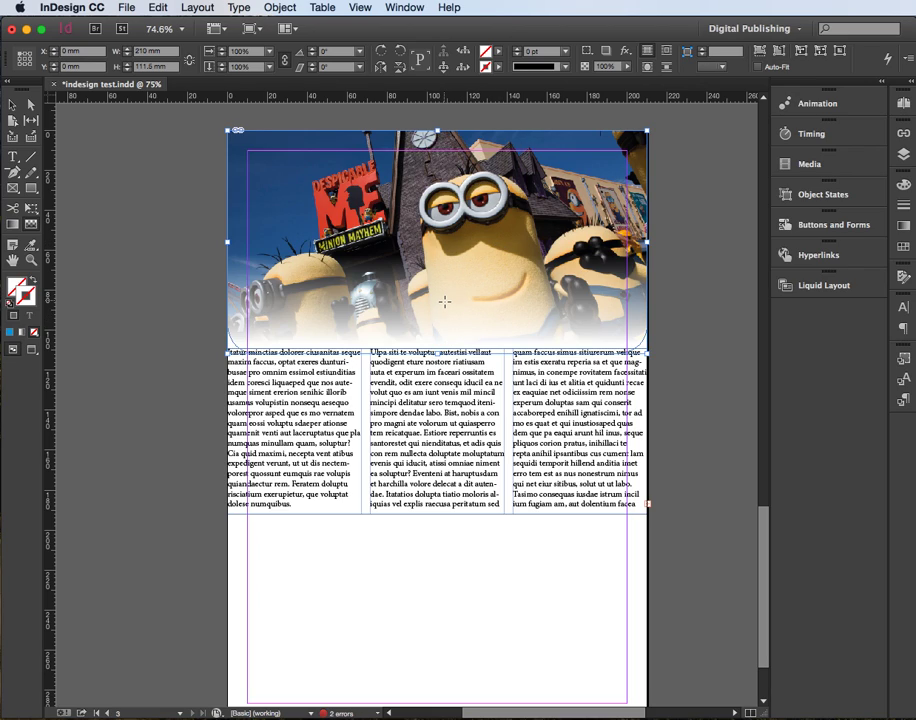
left_click_drag(442, 305, 443, 343)
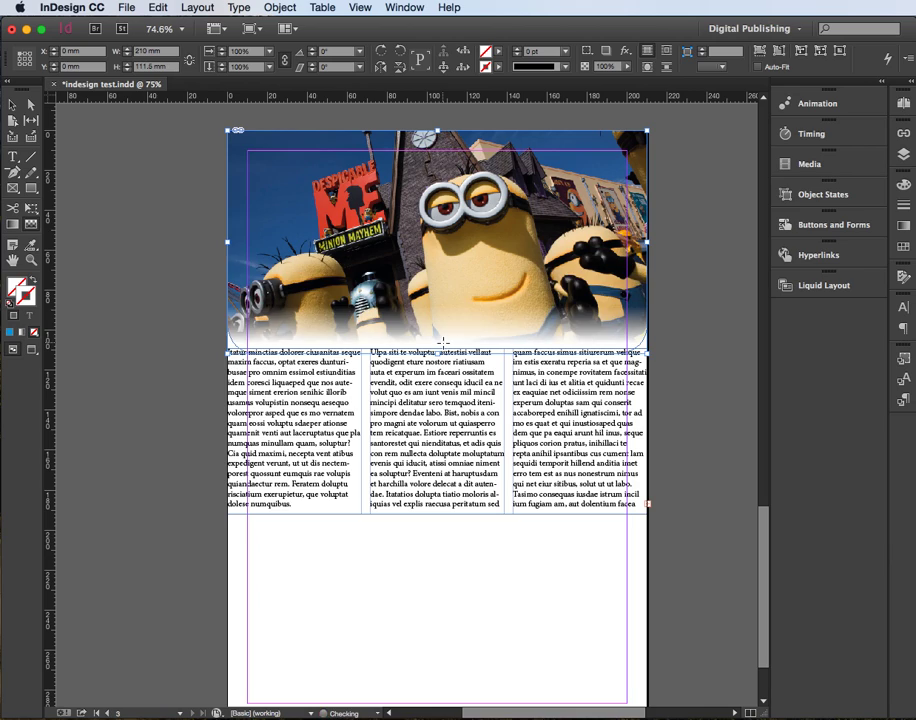
Step: Deselect everything and preview the page without guides and frame edges, then return to the normal view
left_click(12, 104)
left_click(524, 614)
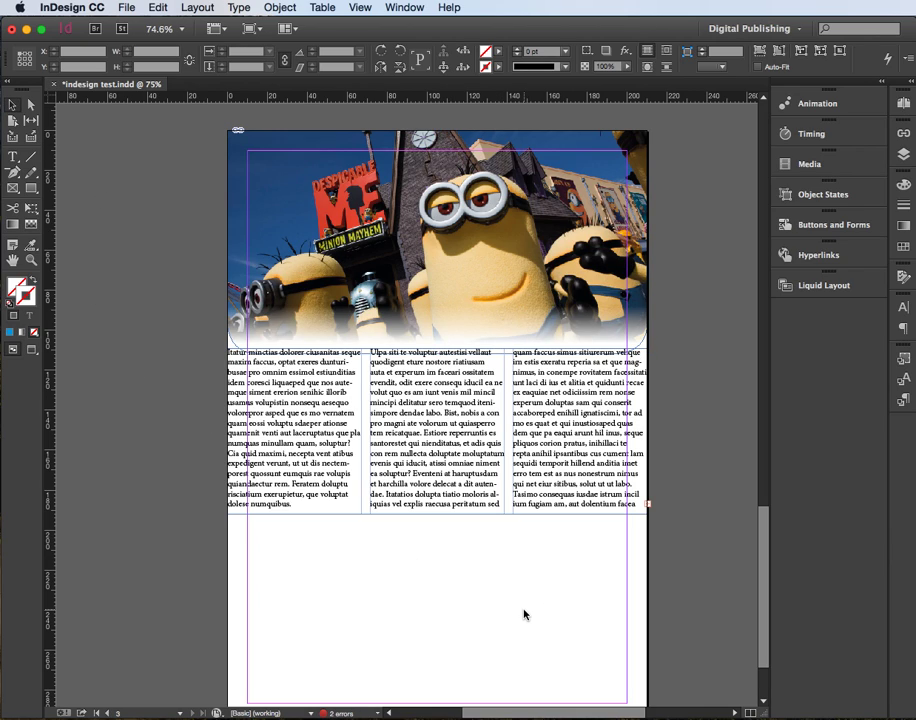
left_click(644, 333)
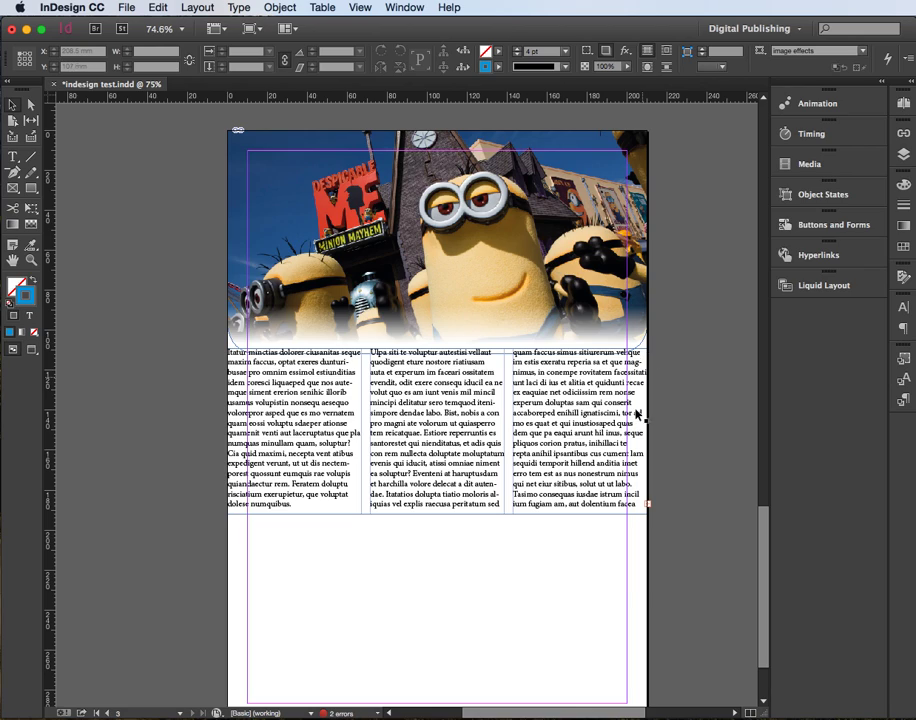
left_click(529, 573)
key("w")
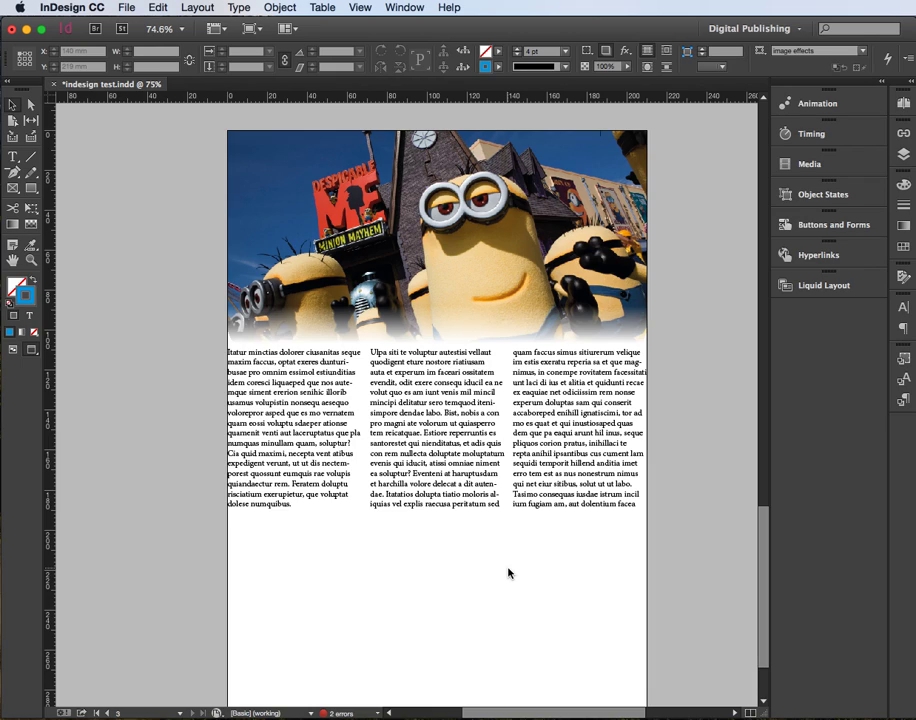
key("w")
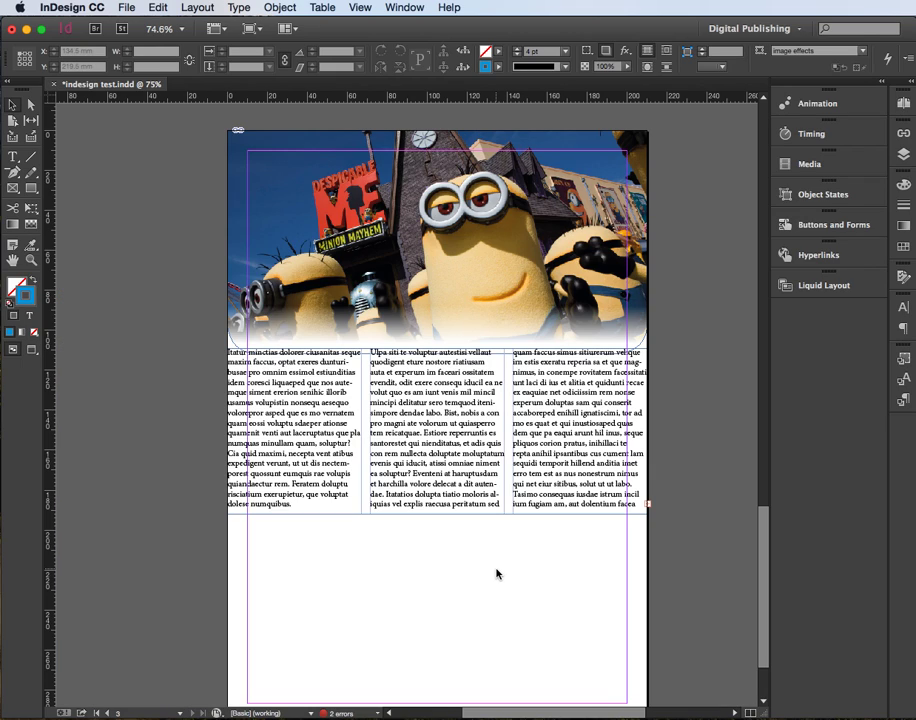
Step: Undo the gradient feather on the photo and delete the three-column text frame below it
left_click(422, 490)
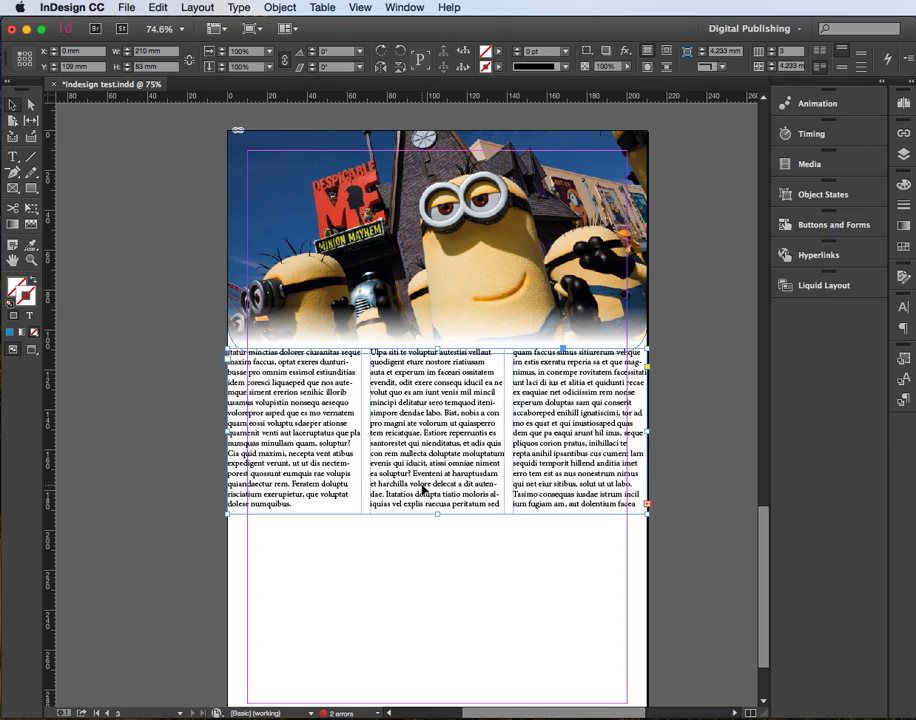
key("super+alt+bracketright")
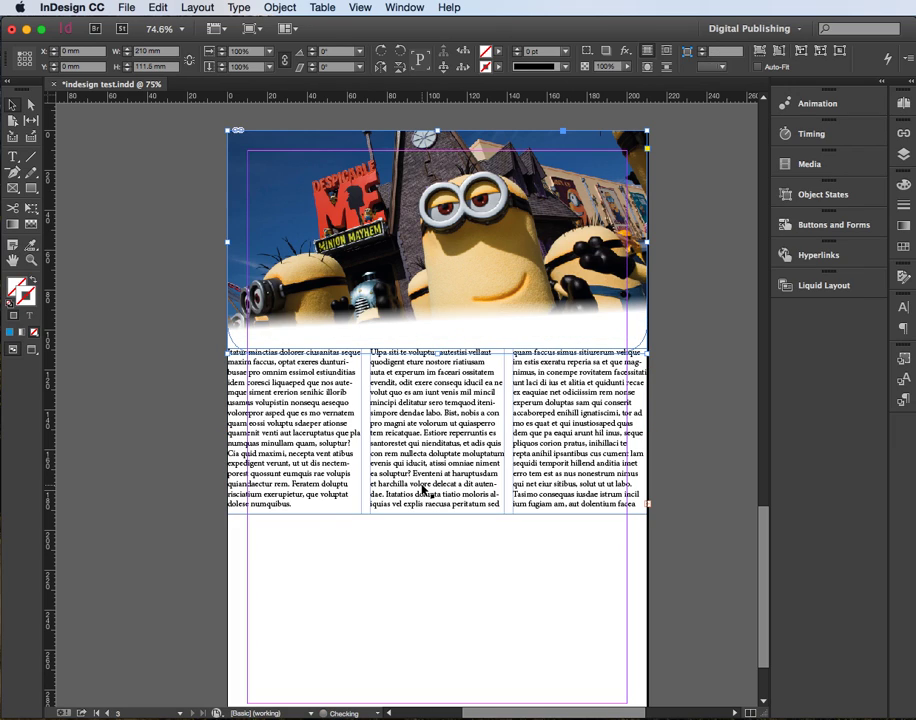
key("super+z")
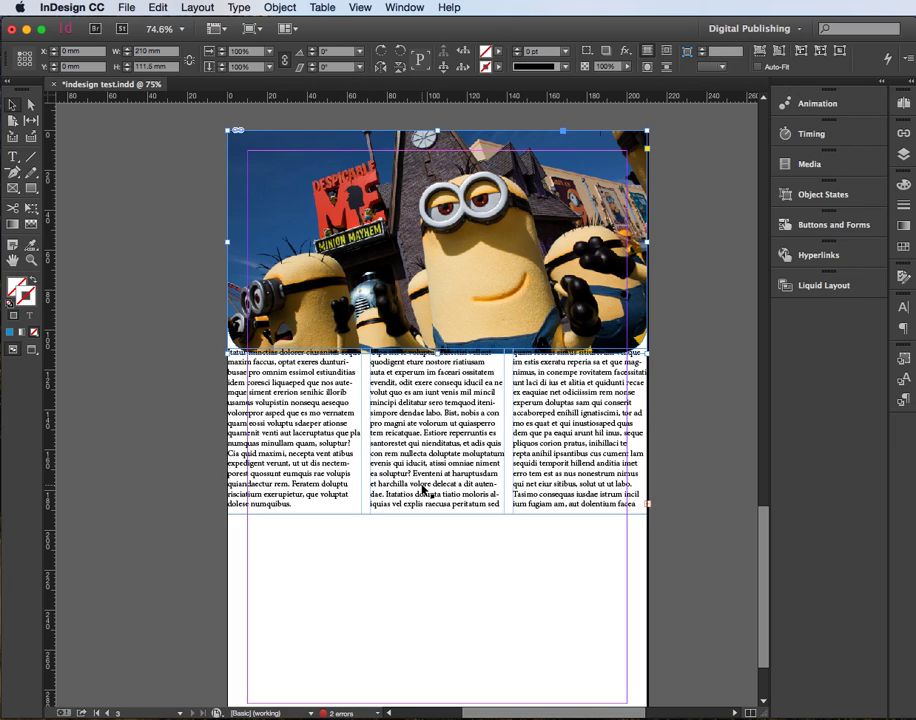
key("super+alt+bracketleft")
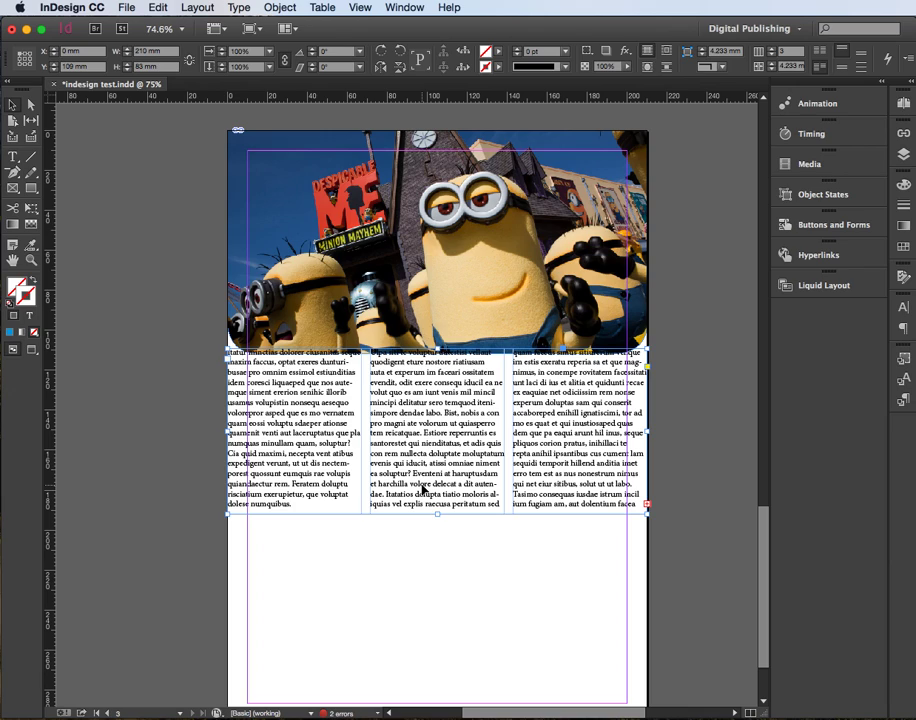
key("Delete")
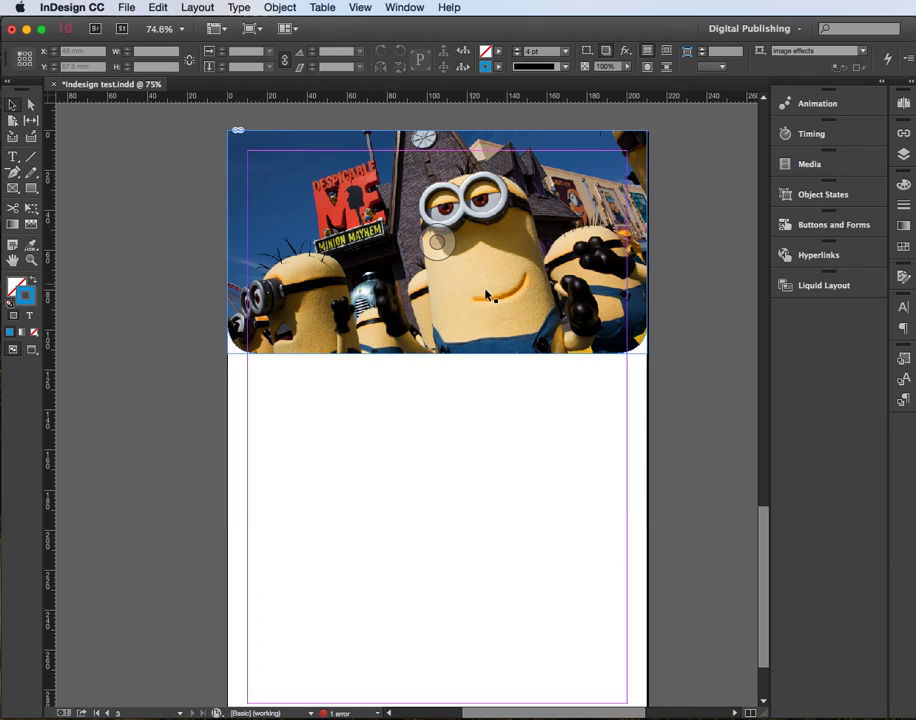
Step: Draw a text frame about 80 mm wide and 98 mm high over the photo's left part and fill it with placeholder text
left_click(15, 158)
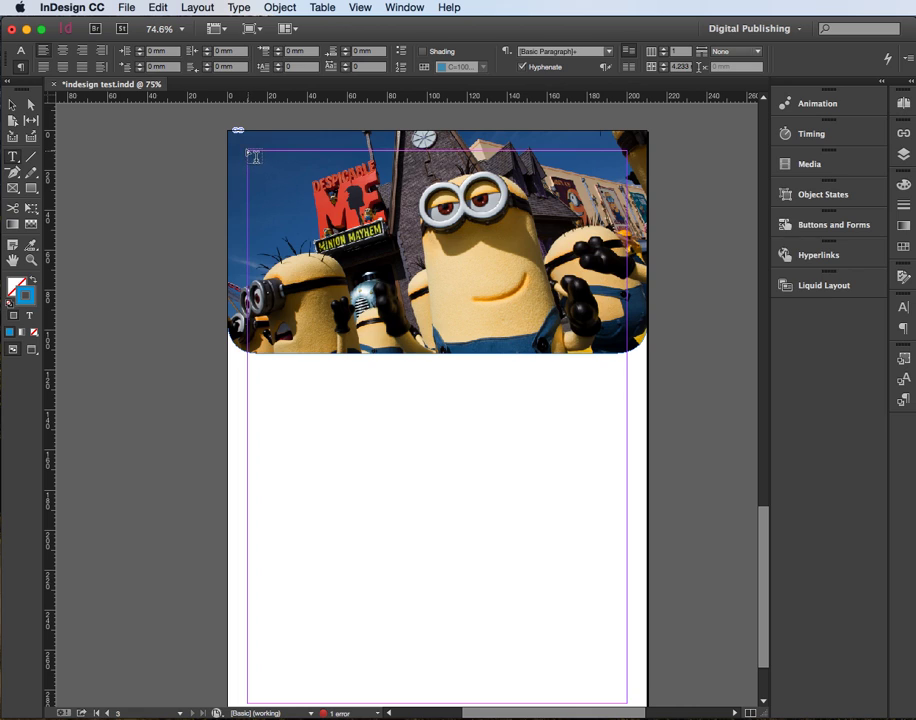
left_click_drag(238, 140, 399, 336)
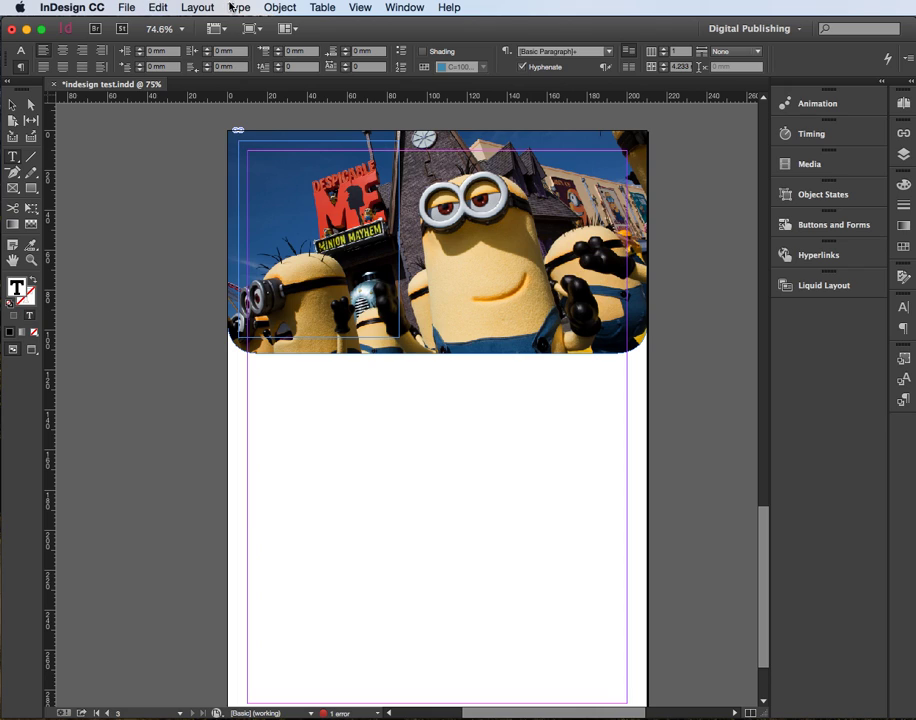
left_click(246, 11)
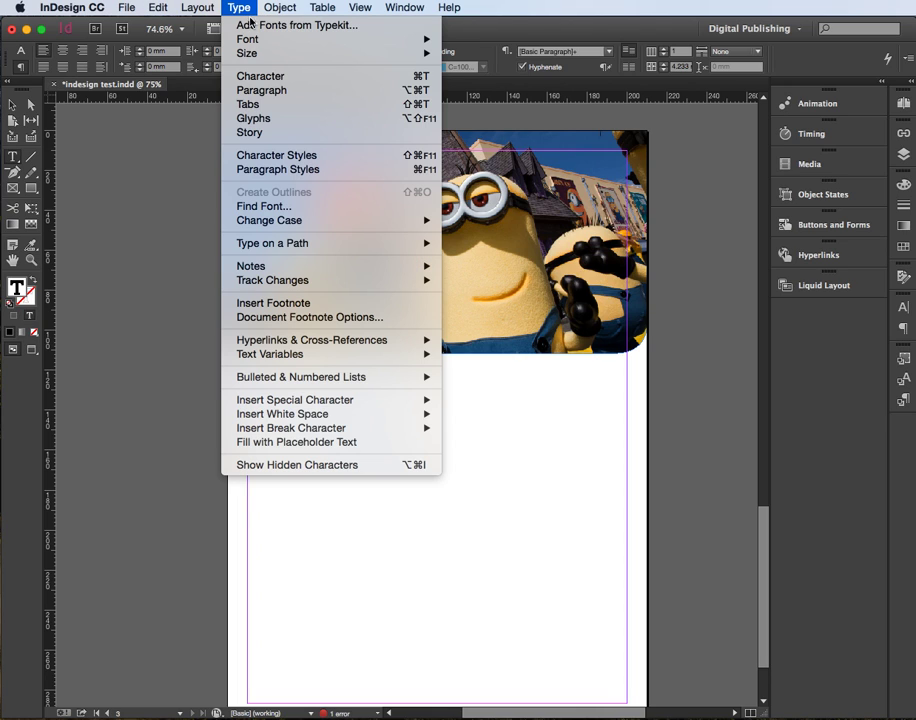
left_click(288, 432)
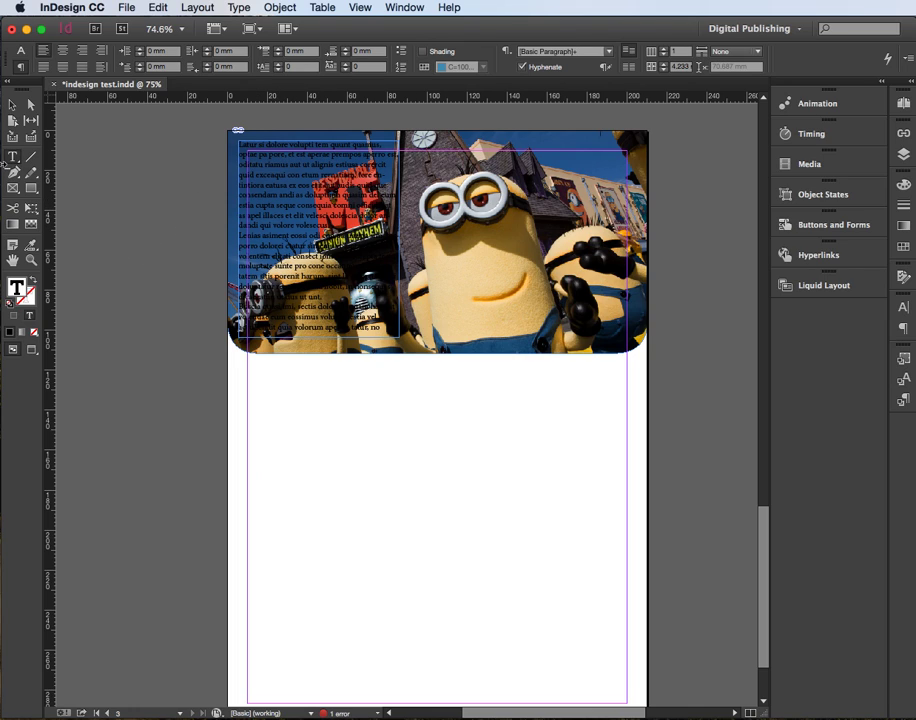
Step: Fade the photo's left part horizontally to transparent with Gradient Feather, ending the fade at the text frame's right edge
left_click(12, 105)
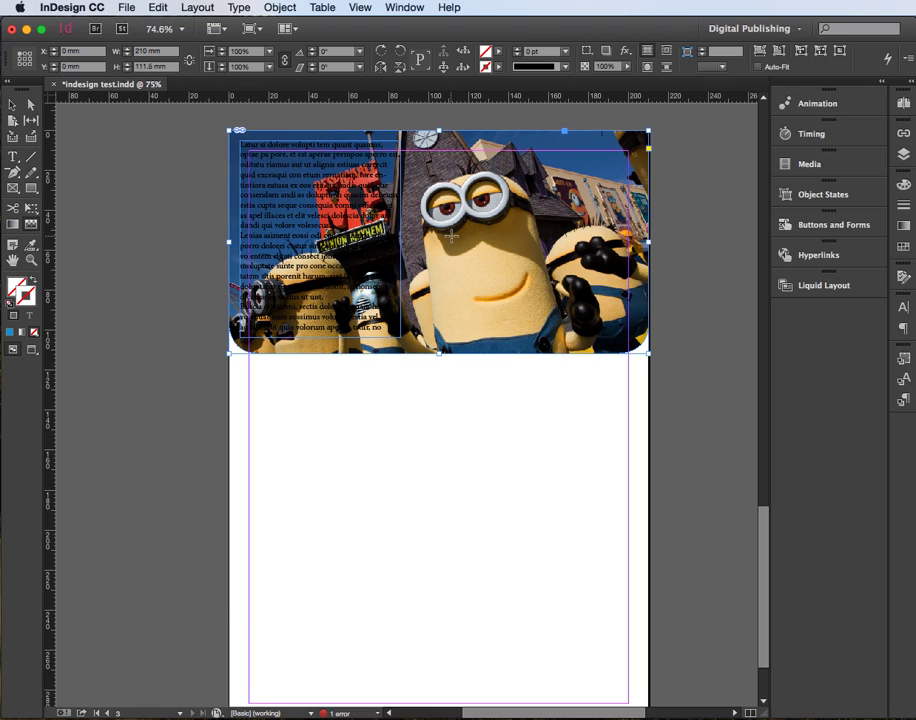
left_click_drag(451, 236, 404, 236)
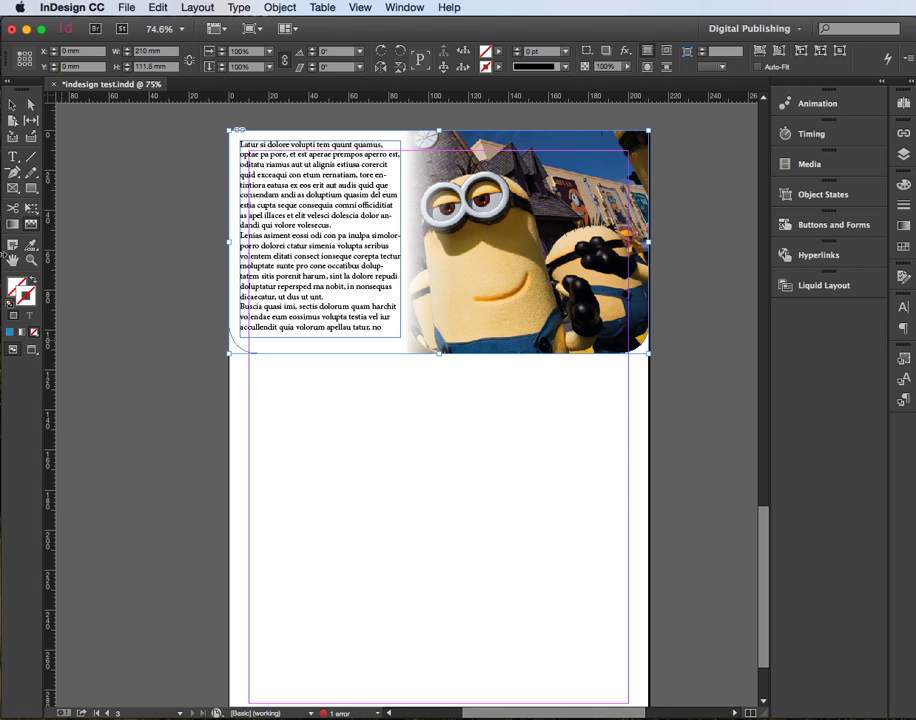
left_click(12, 104)
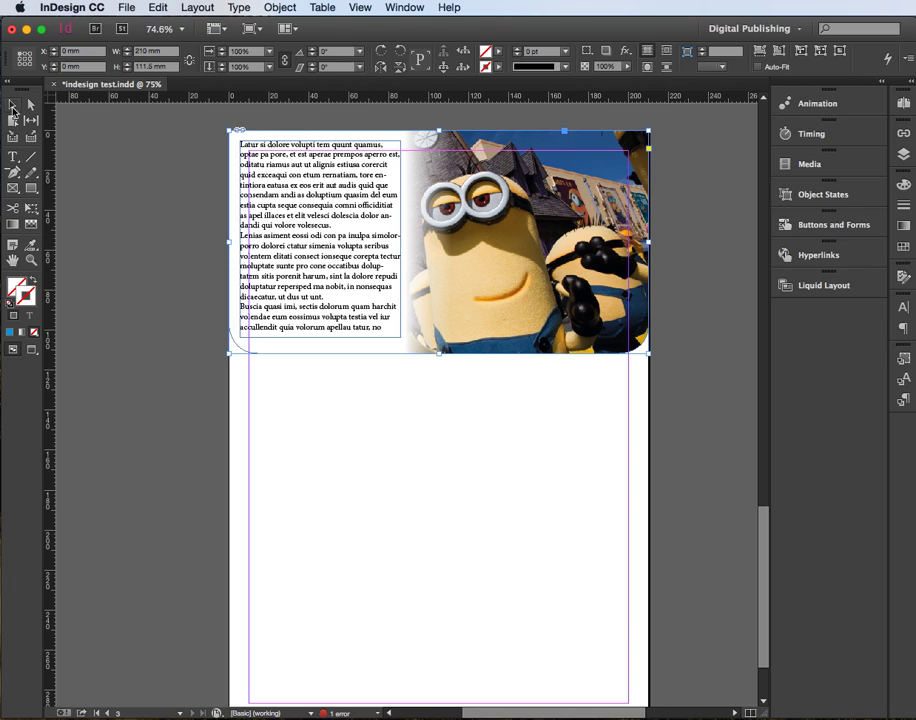
Step: Deselect the photo and preview the side-by-side text and photo layout without guides and frame edges, then restore the normal view
left_click(496, 548)
key("w")
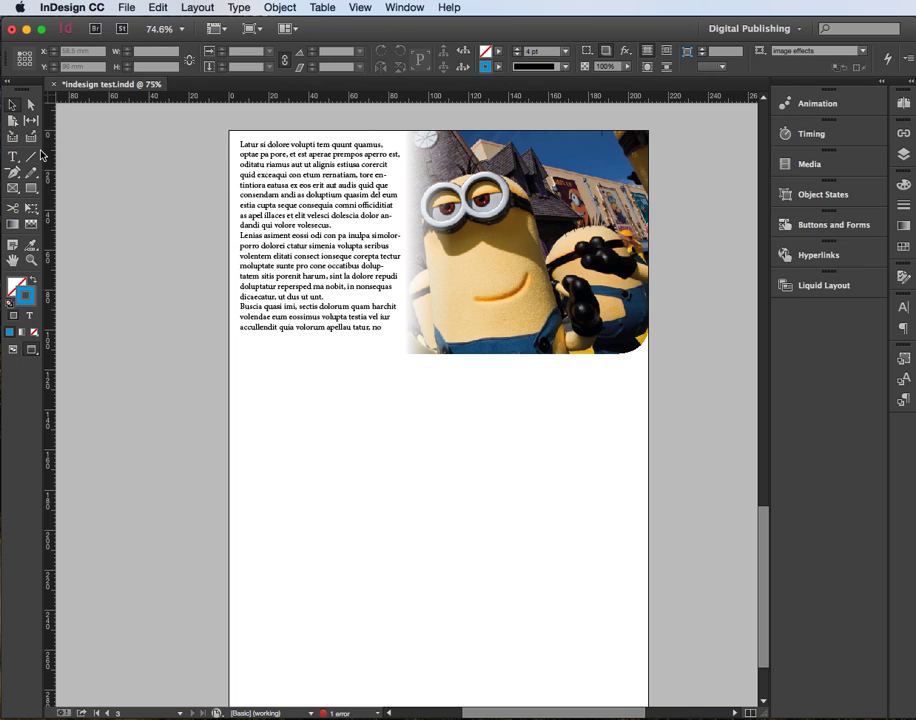
key("w")
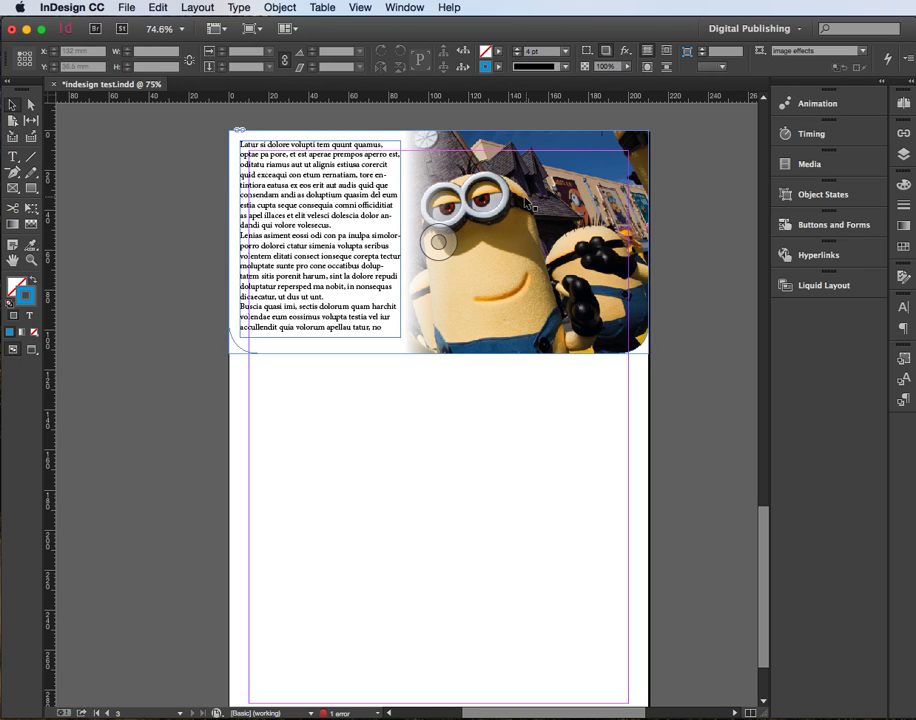